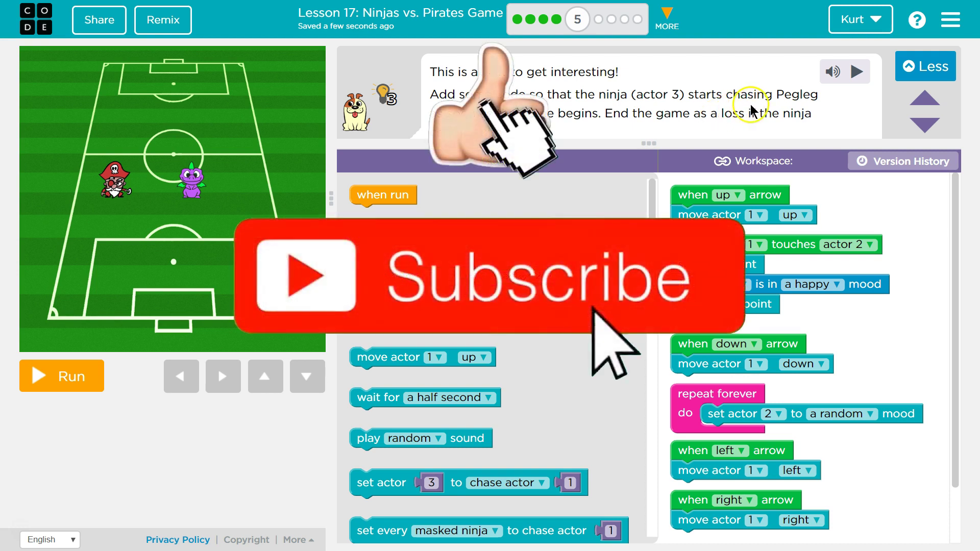
scroll(757, 106, down, 1)
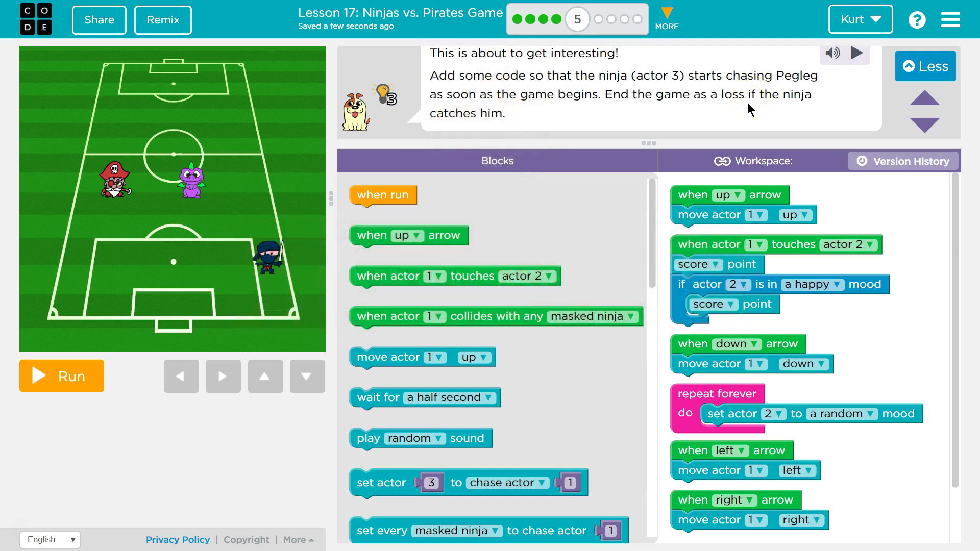
scroll(591, 117, up, 1)
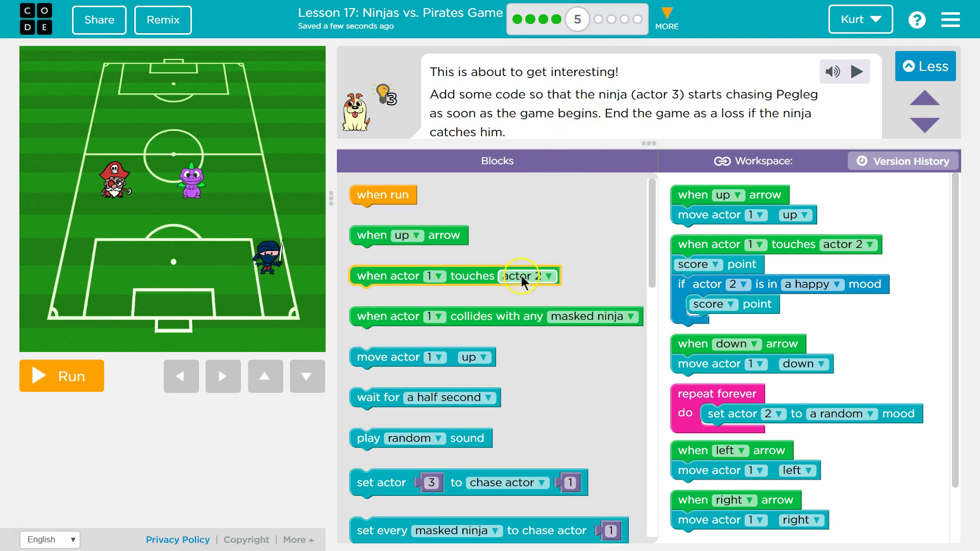
scroll(454, 325, down, 2)
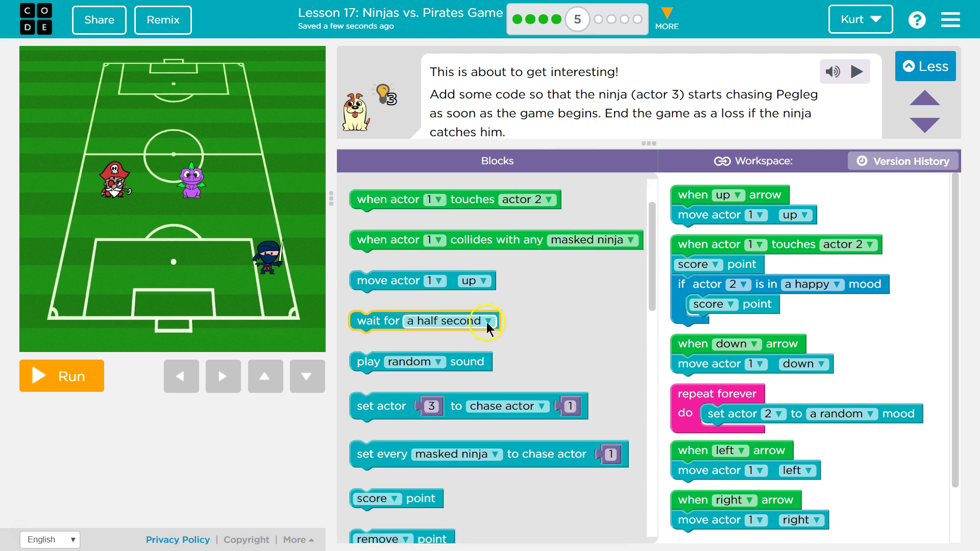
scroll(486, 322, down, 2)
scroll(508, 326, up, 4)
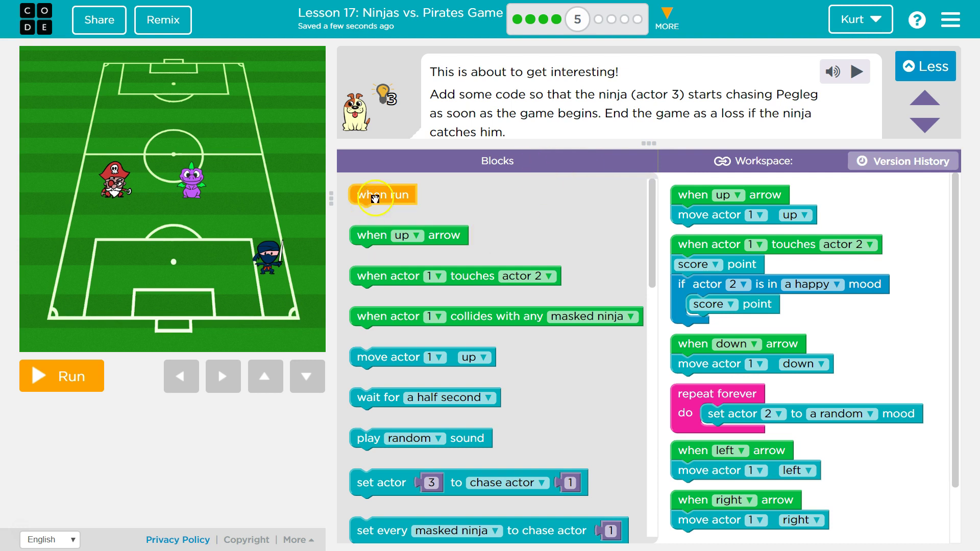
scroll(727, 339, down, 2)
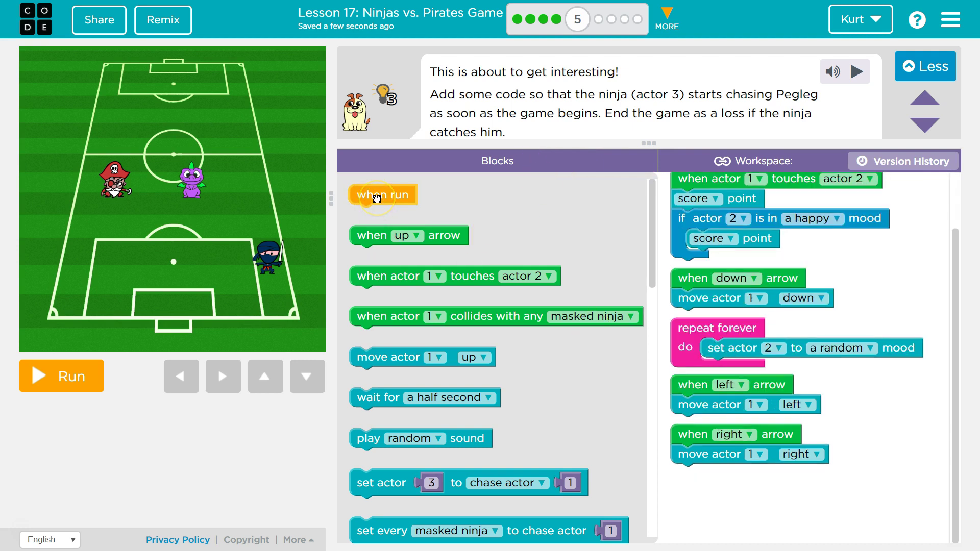
drag(377, 197, 711, 500)
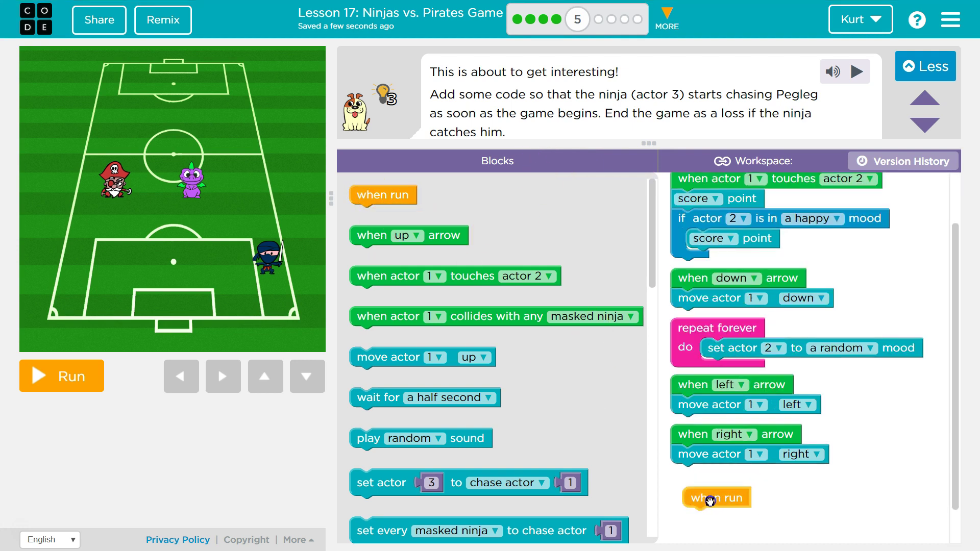
scroll(448, 407, down, 1)
scroll(507, 423, down, 4)
scroll(507, 423, up, 2)
scroll(502, 409, up, 1)
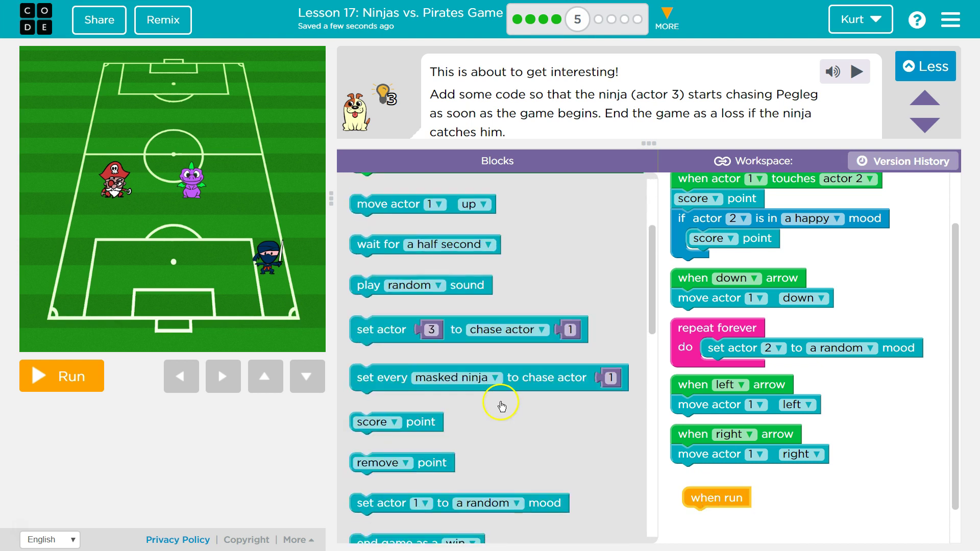
scroll(500, 406, up, 1)
scroll(500, 406, up, 1)
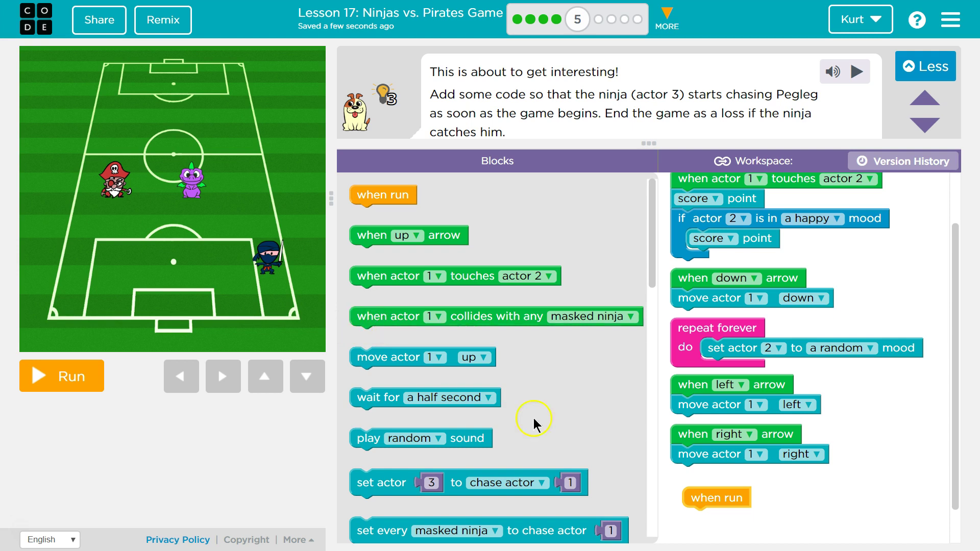
- Delete the empty when run event and add a masked-ninja collision event that ends the game as a loss
drag(708, 498, 433, 264)
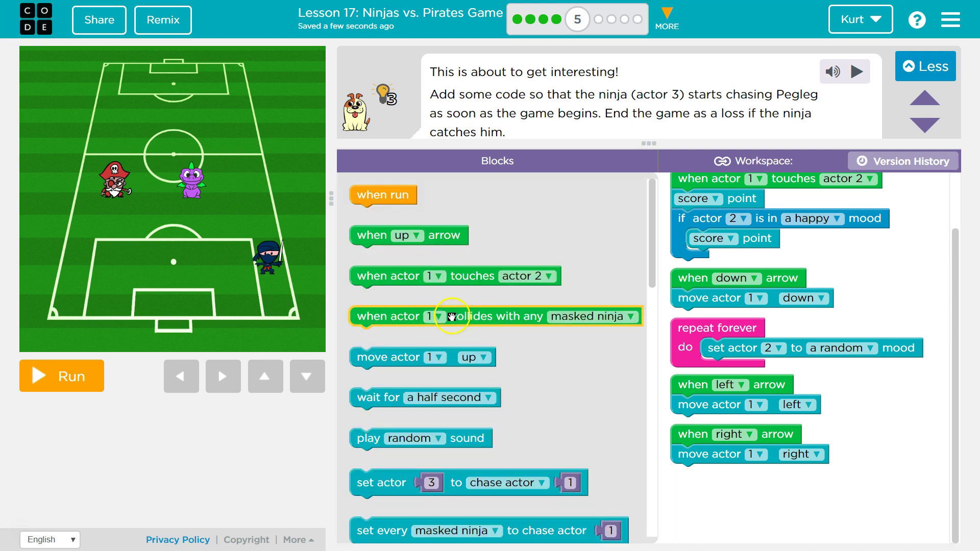
drag(469, 316, 512, 373)
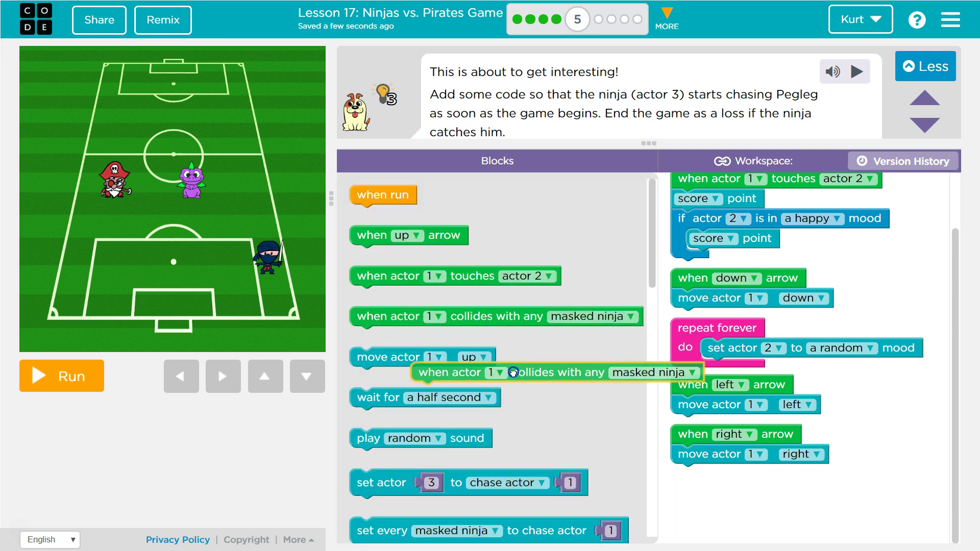
drag(514, 372, 766, 487)
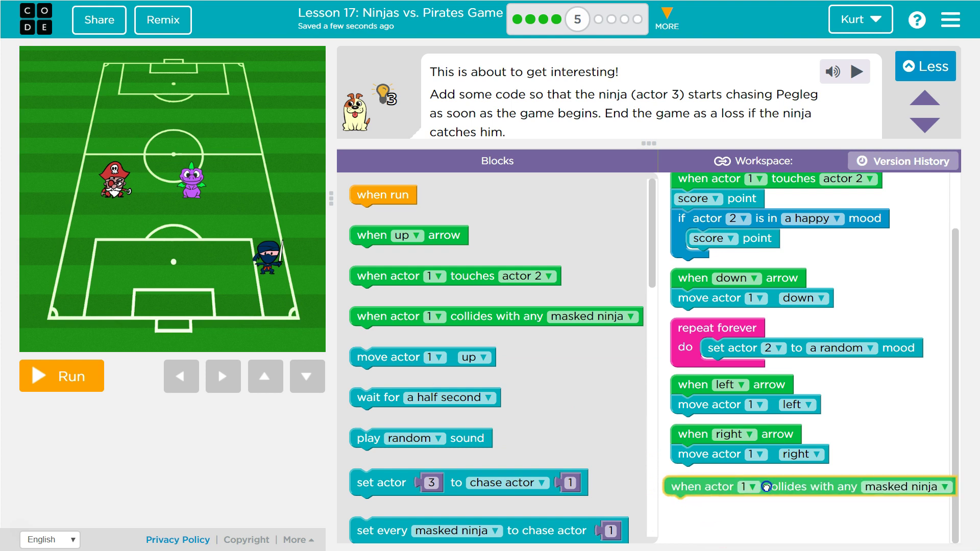
scroll(488, 430, down, 2)
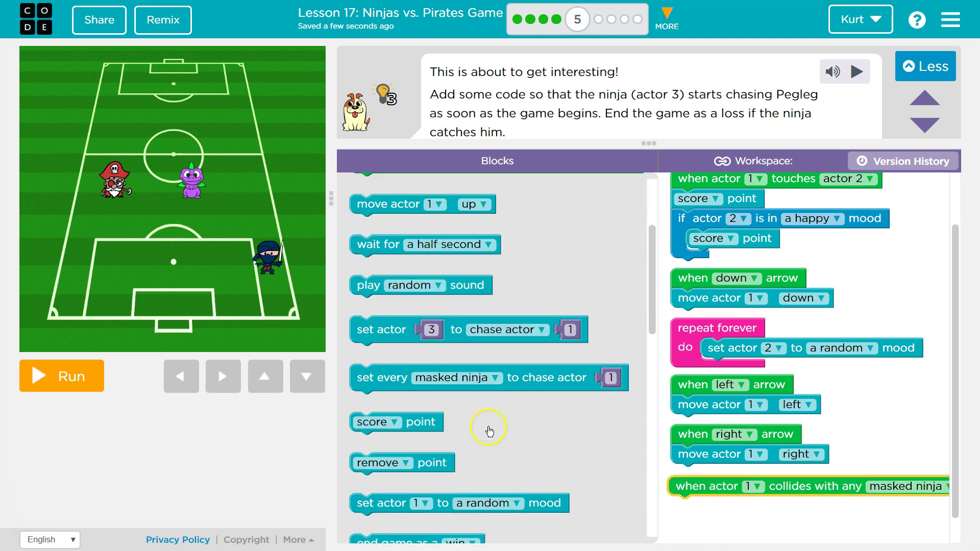
scroll(453, 422, down, 1)
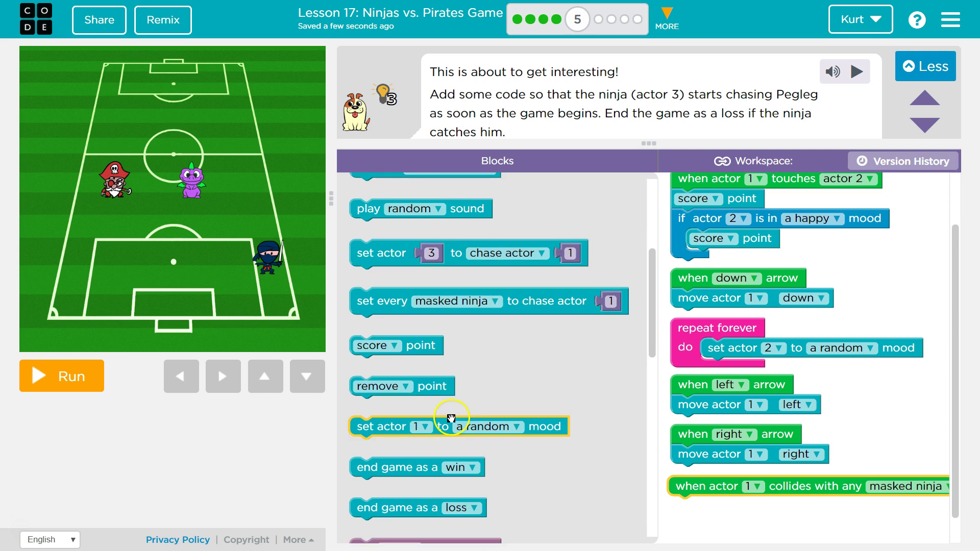
drag(422, 467, 504, 431)
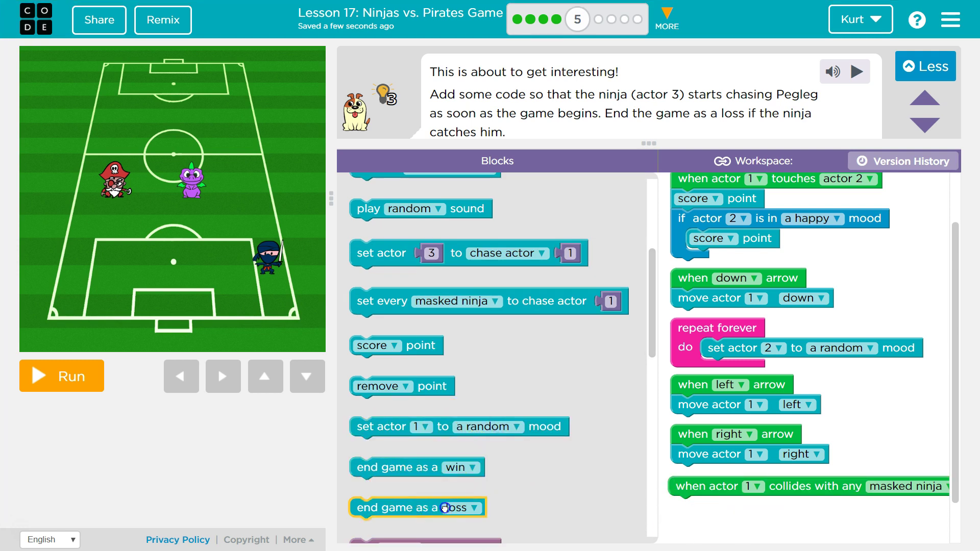
drag(459, 510, 797, 508)
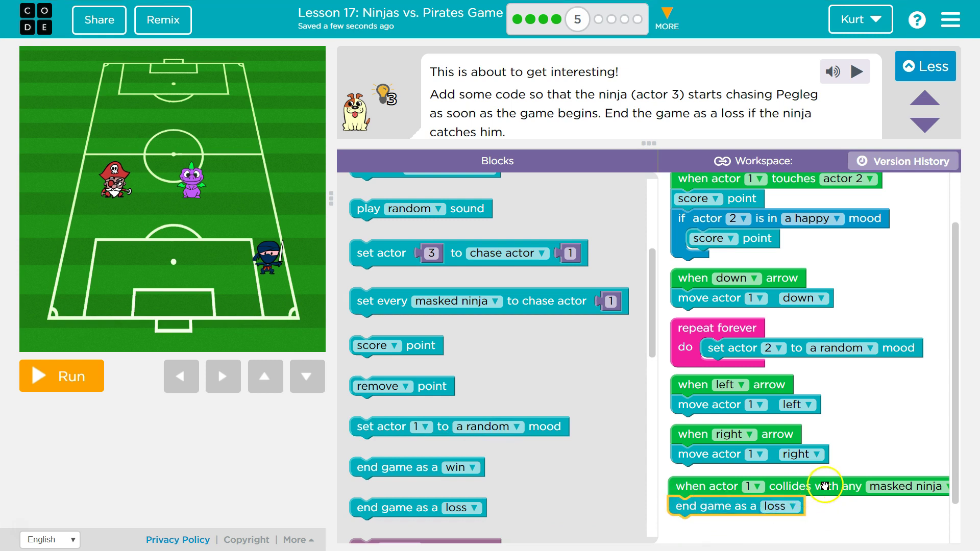
scroll(499, 431, up, 3)
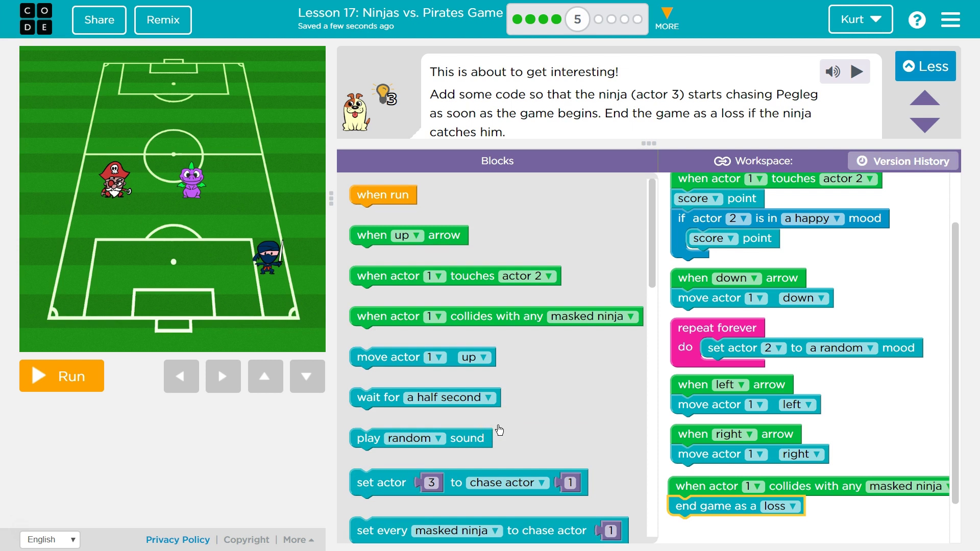
scroll(499, 431, down, 1)
- Check the chase block's actor options and place a when run event in the workspace
click(393, 455)
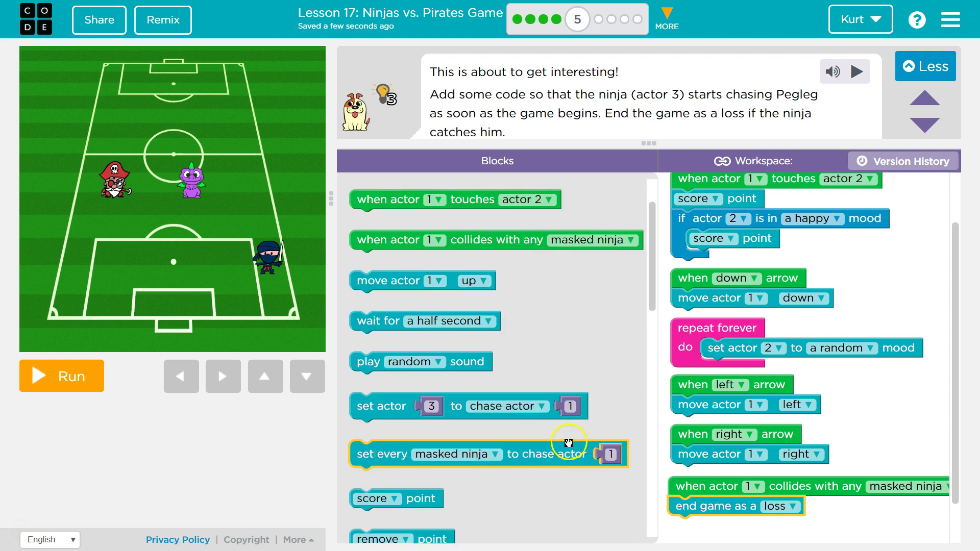
click(606, 456)
click(545, 455)
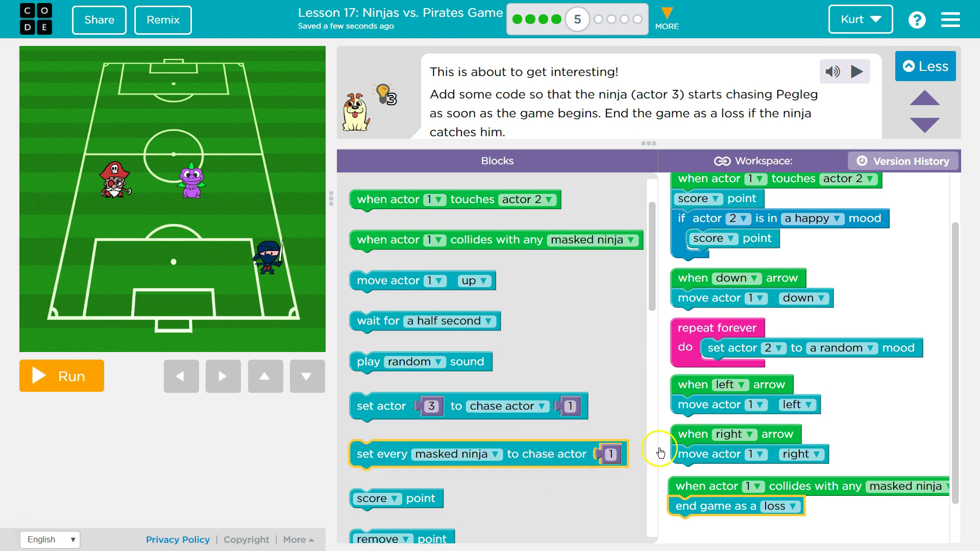
scroll(711, 449, up, 2)
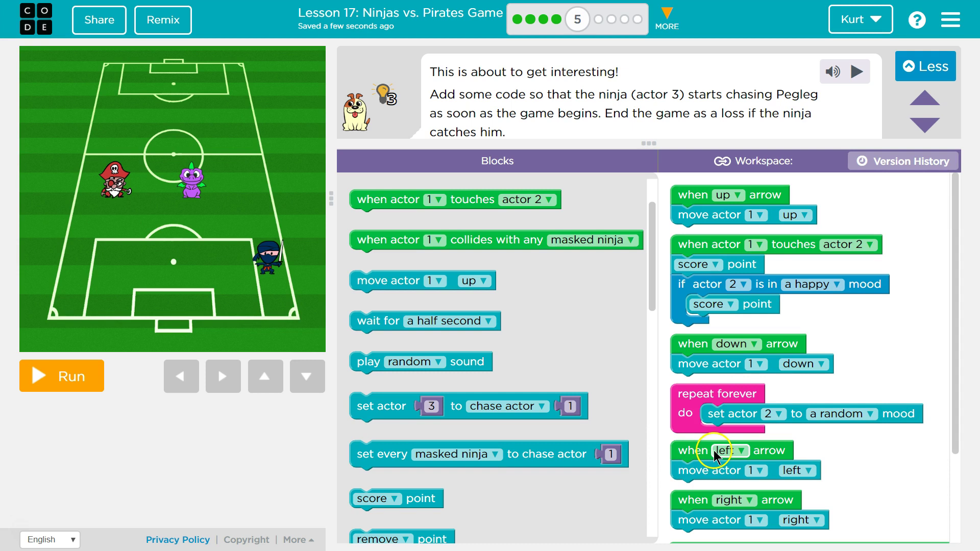
mouse_move(707, 450)
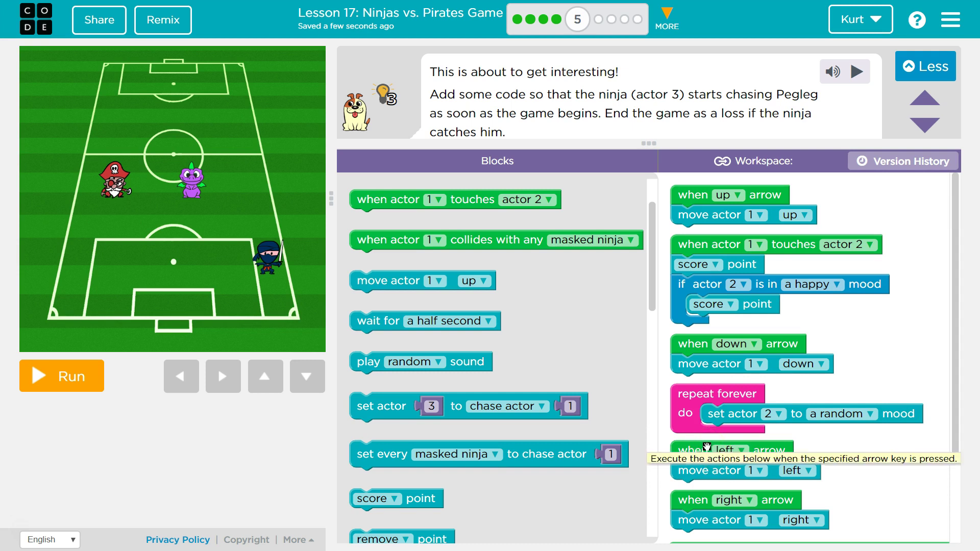
scroll(707, 448, down, 2)
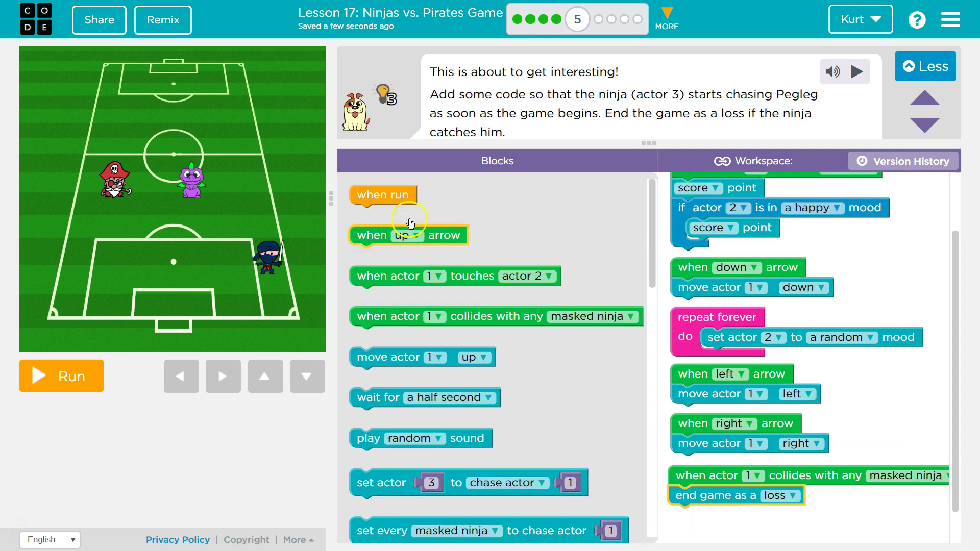
drag(382, 194, 712, 488)
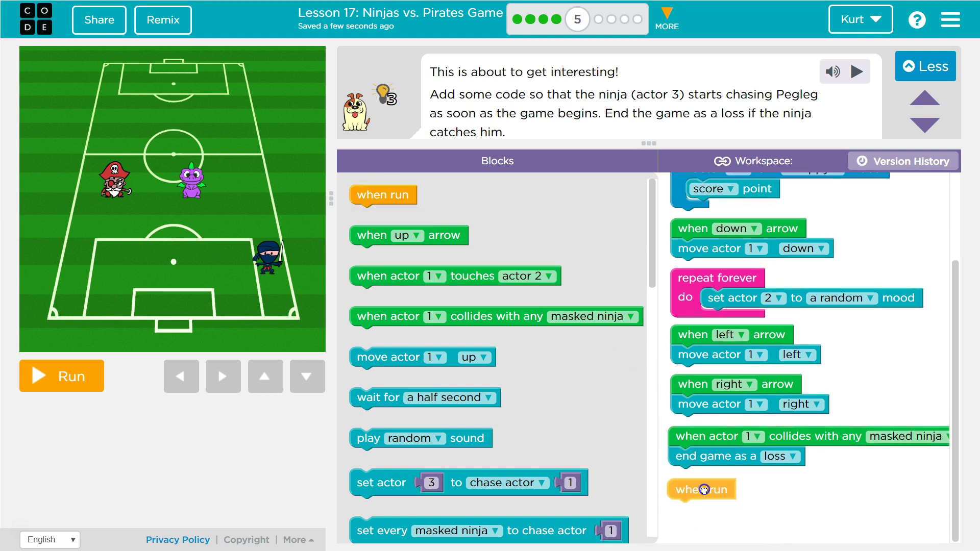
scroll(448, 404, down, 3)
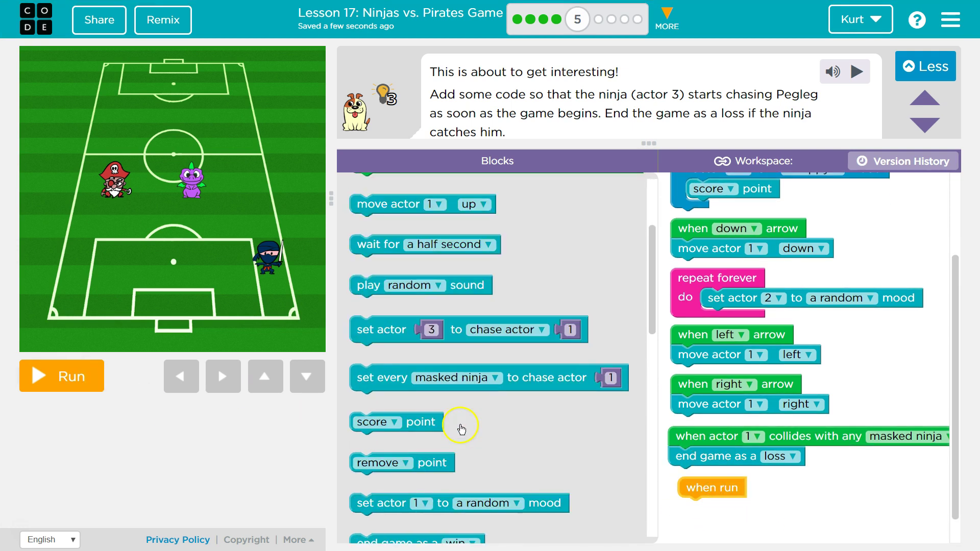
- Replace the mistaken masked-ninja chase block with 'set actor 3 to chase actor 1' under when run
click(428, 369)
click(513, 377)
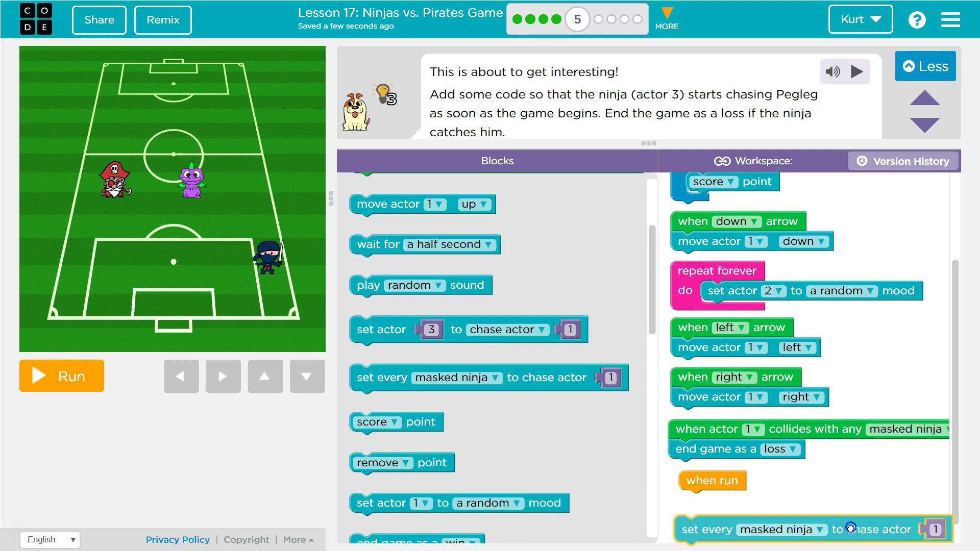
drag(526, 378, 848, 484)
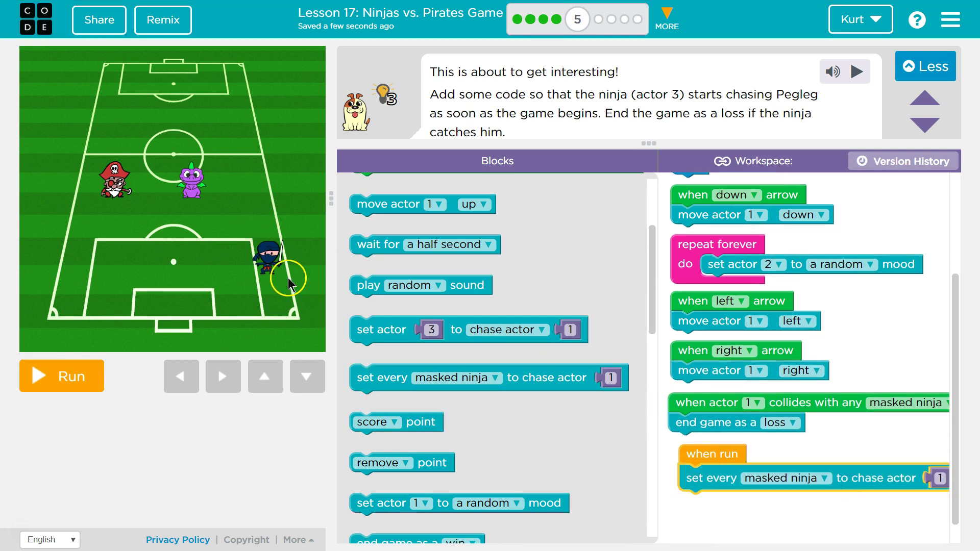
click(587, 379)
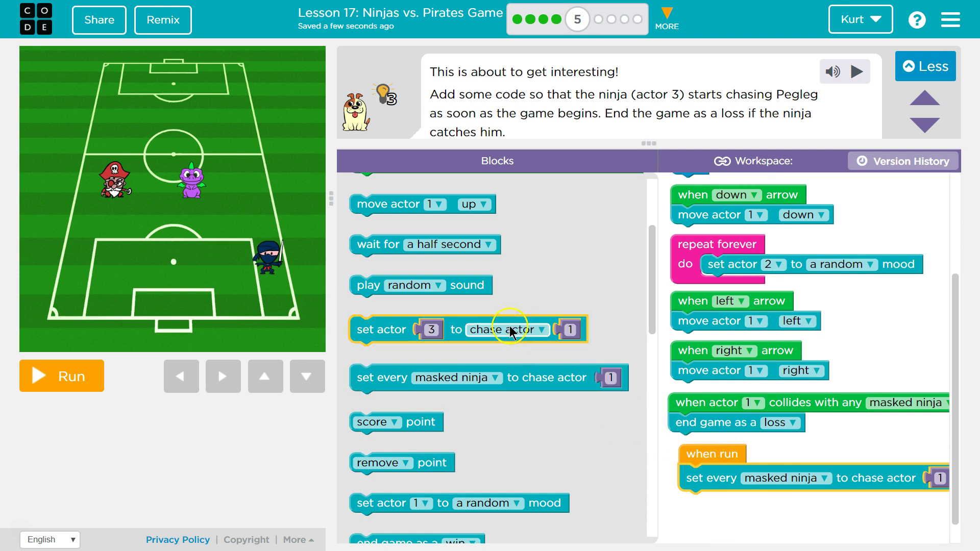
click(862, 479)
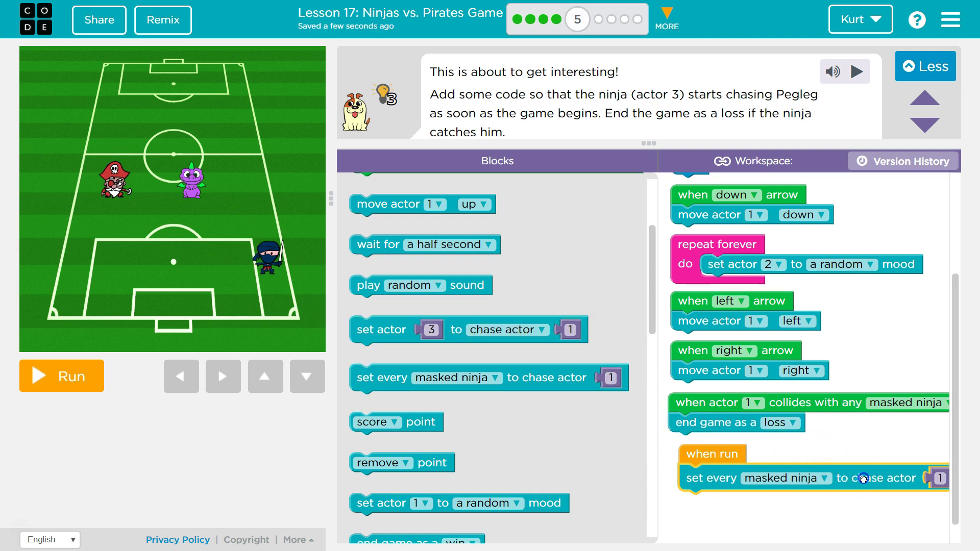
drag(862, 478, 497, 459)
click(464, 343)
drag(464, 343, 774, 494)
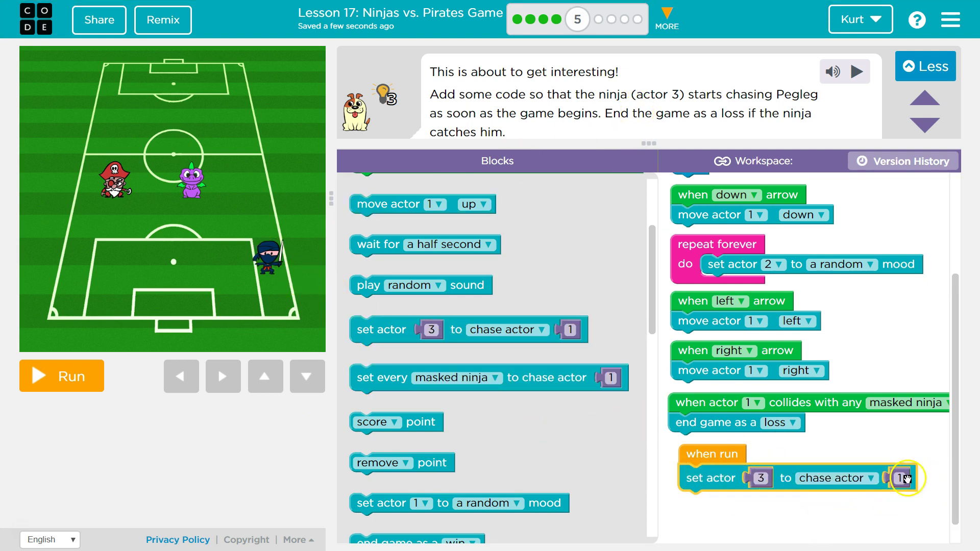
- Run the game moving Pegleg up, then reopen puzzle 5, rerun it and steer Pegleg left
click(54, 380)
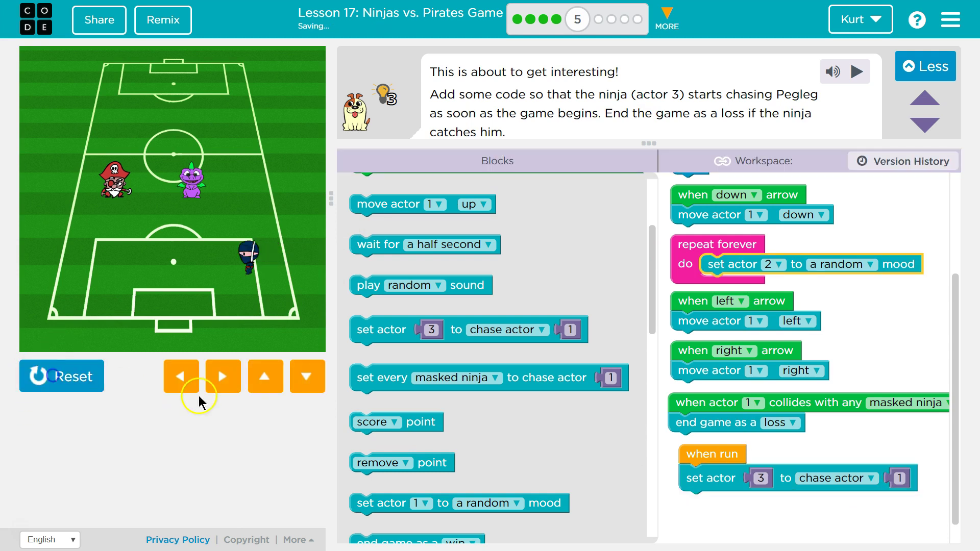
click(264, 375)
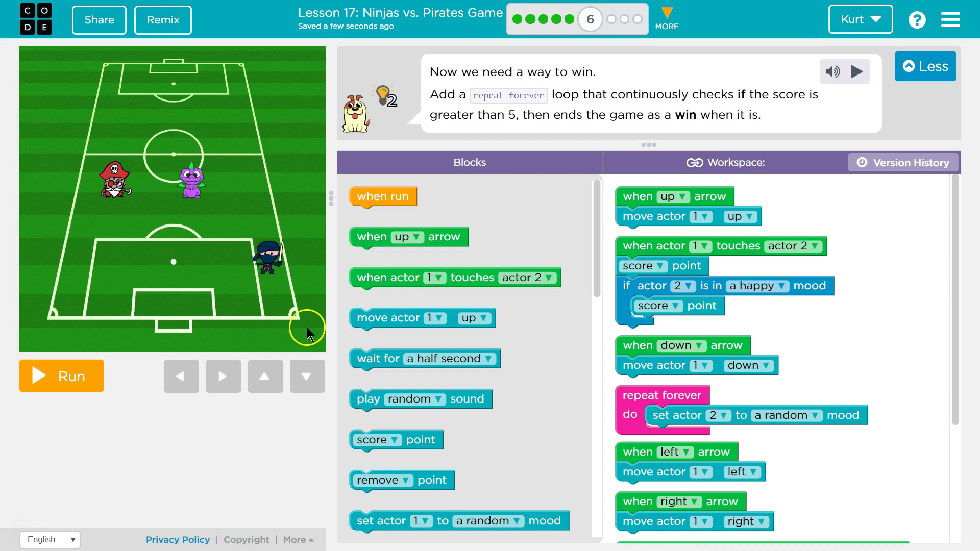
click(567, 20)
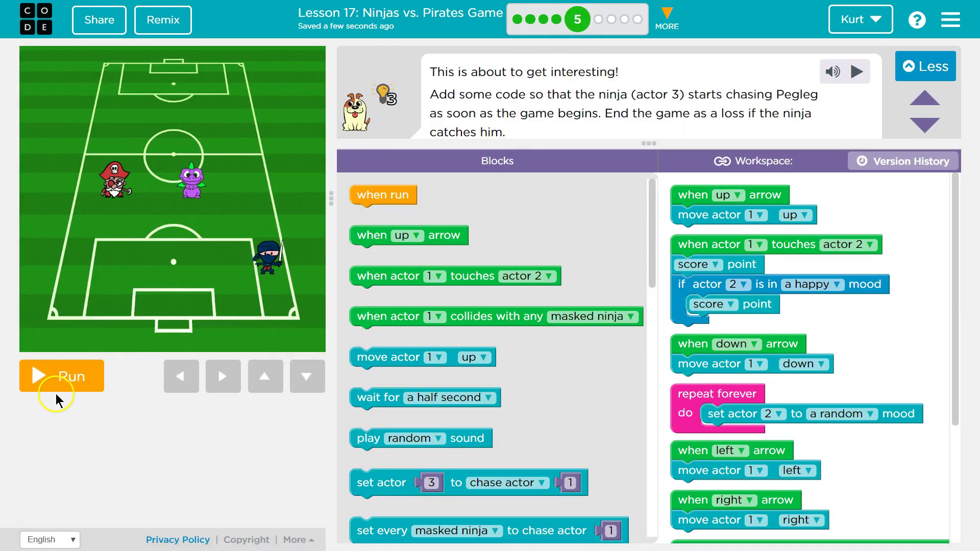
click(64, 377)
click(182, 376)
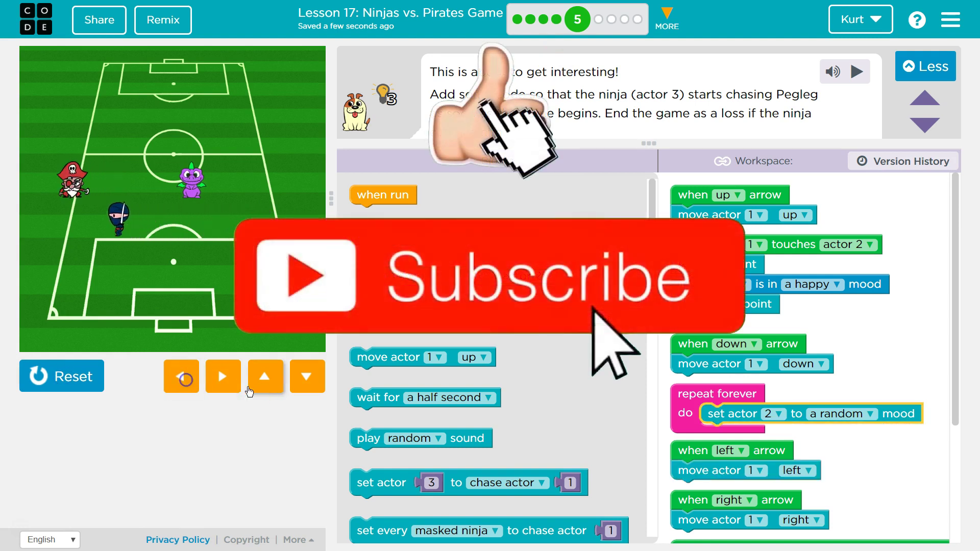